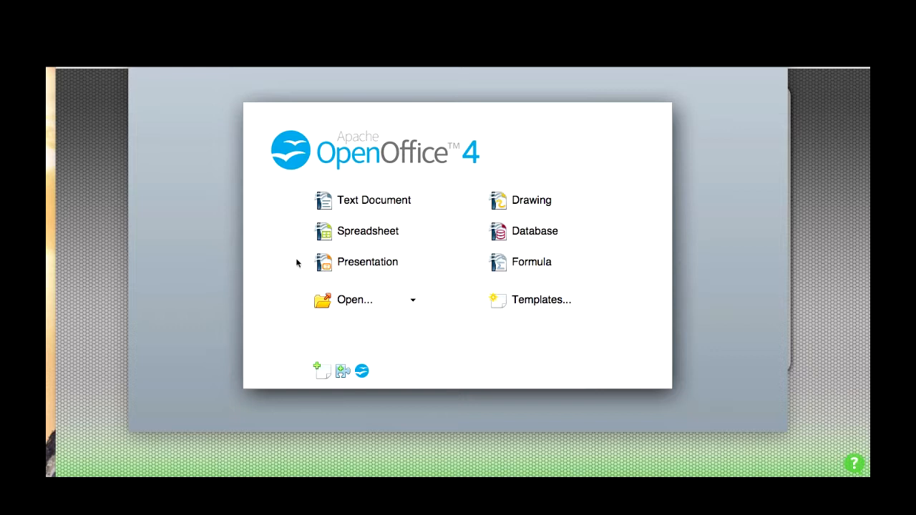
Open the file shipstation_product_export.csv
click(353, 303)
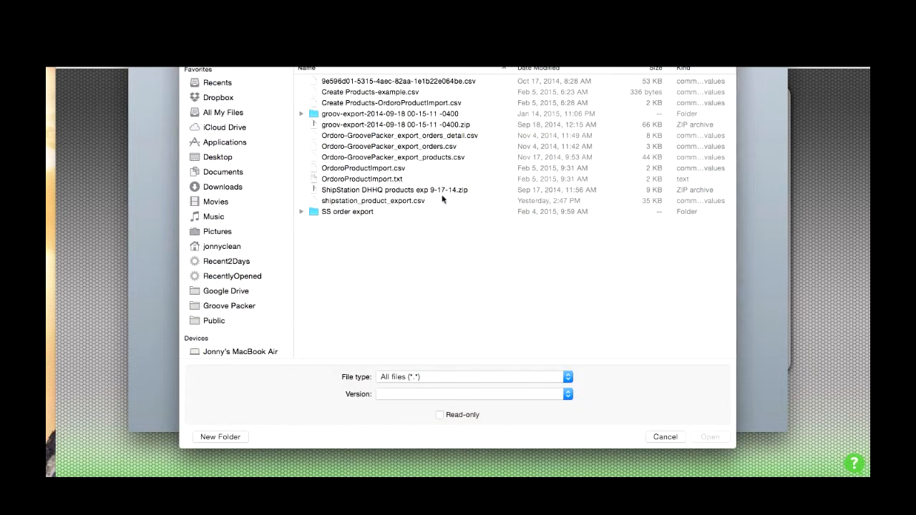
click(404, 203)
click(712, 437)
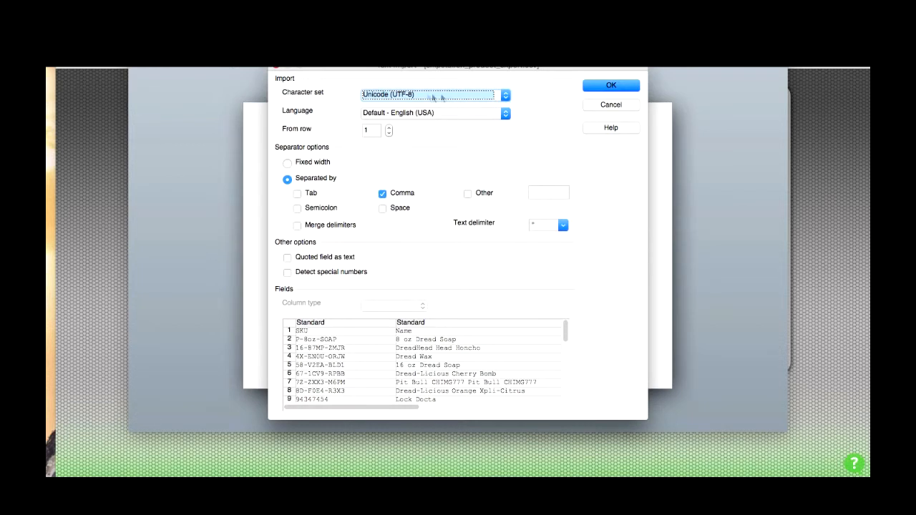
Set the column type of all fields to Text and import the CSV into a spreadsheet
click(290, 326)
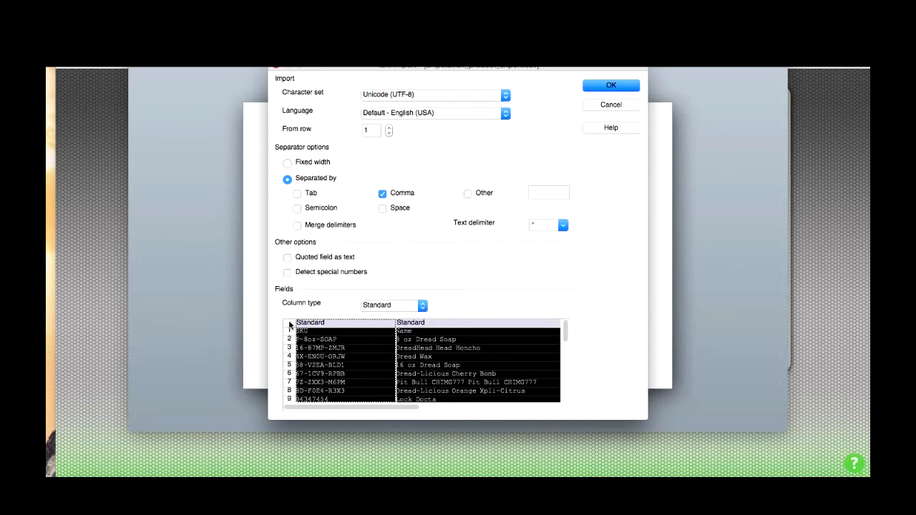
click(424, 308)
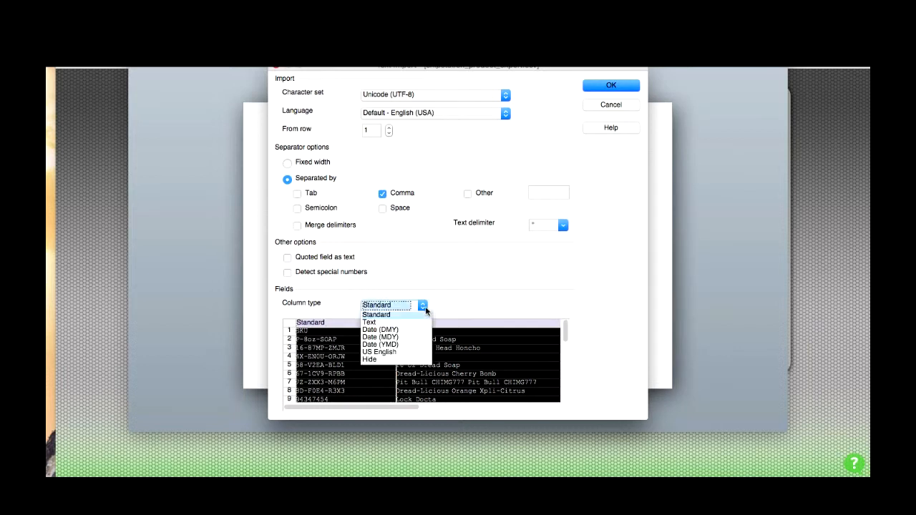
click(394, 323)
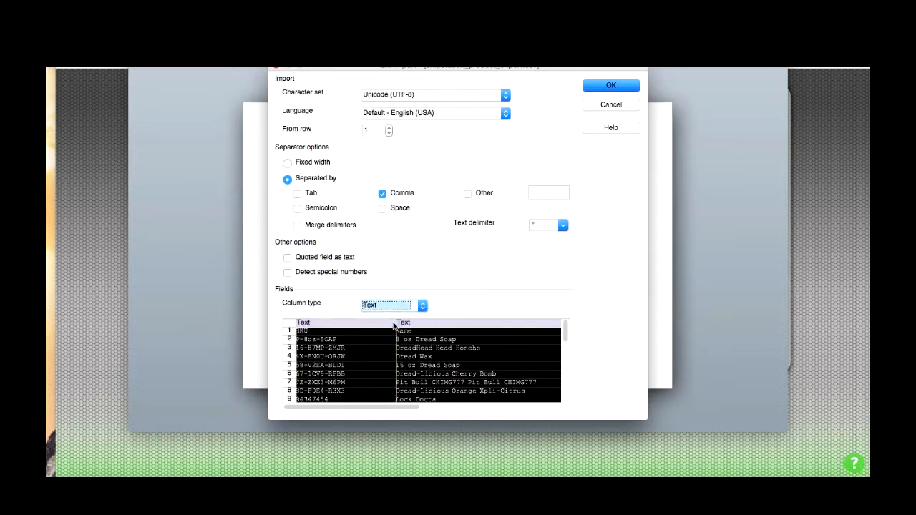
click(610, 85)
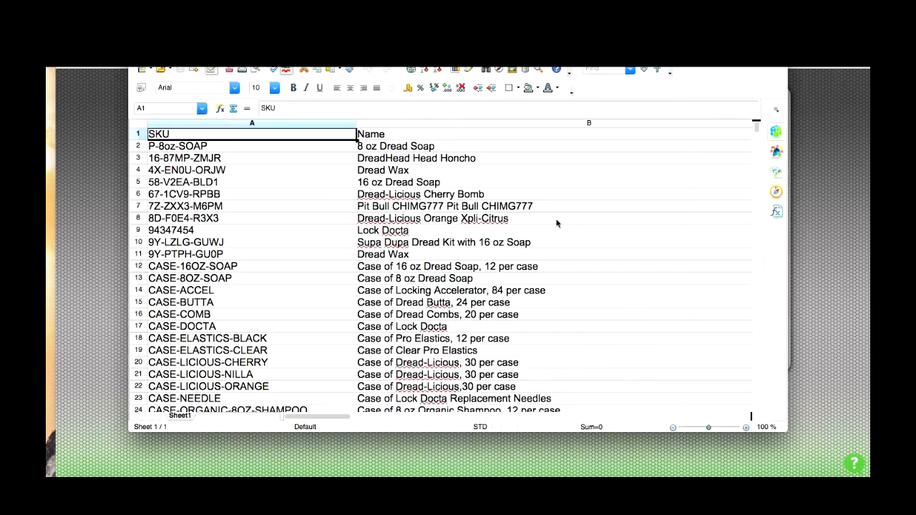
Move and widen the spreadsheet window, and fit column B (Name) to its contents
scroll(557, 223, right, 8)
scroll(557, 223, left, 8)
scroll(558, 199, right, 3)
scroll(558, 199, left, 3)
drag(558, 57, 491, 59)
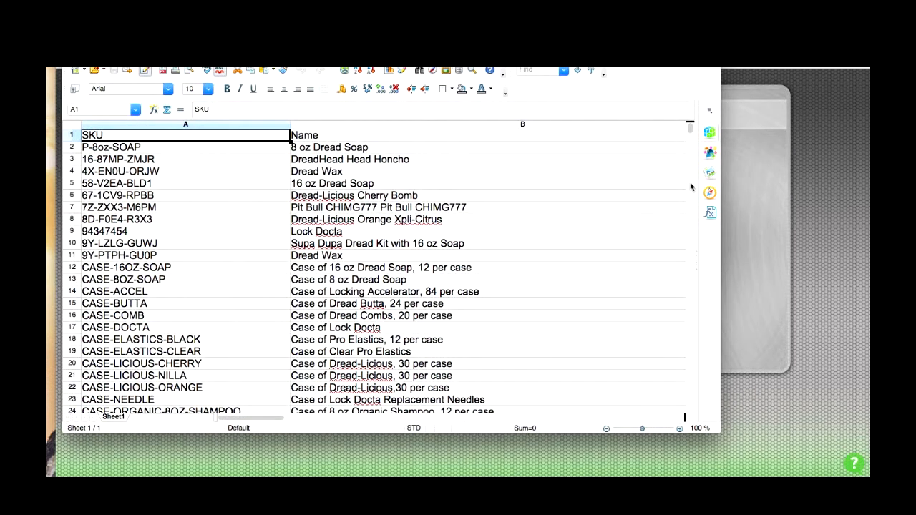
drag(721, 236, 840, 245)
double_click(754, 124)
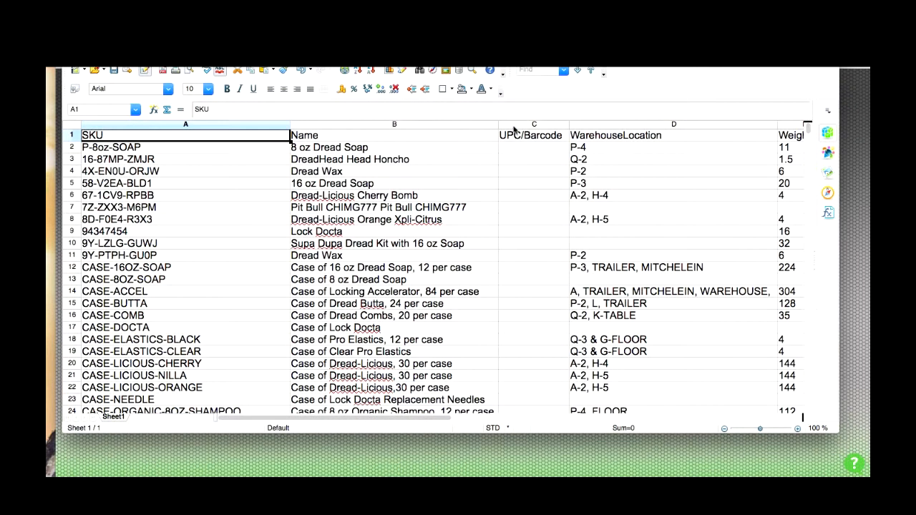
Examine the UPC/Barcode column and its first product rows alongside the other exported columns
click(513, 127)
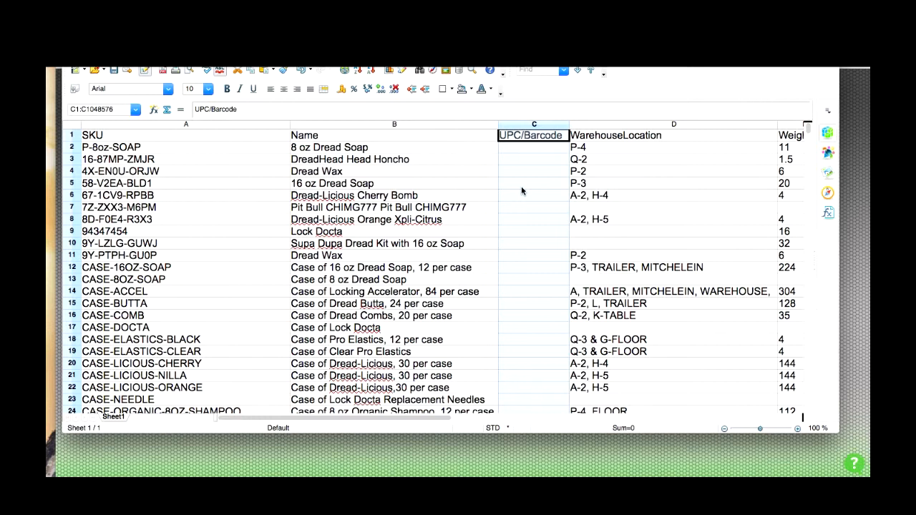
click(516, 148)
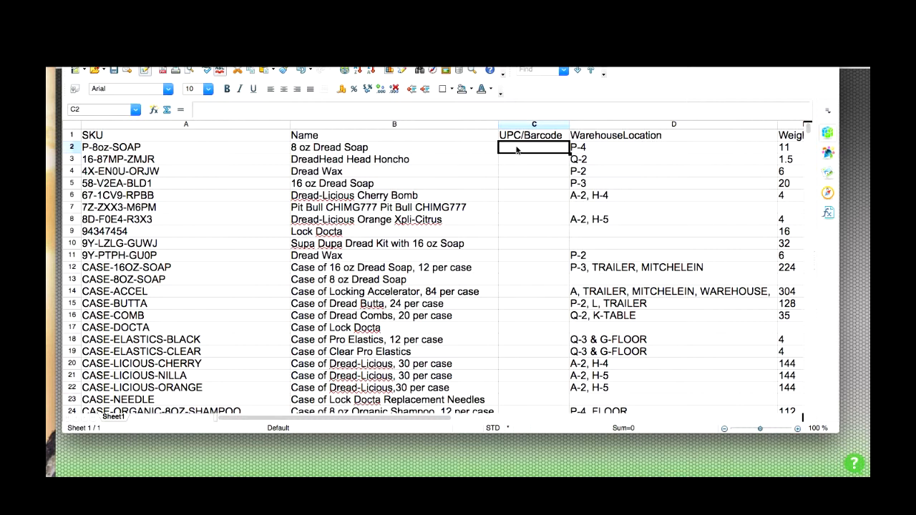
key(Down)
click(511, 149)
click(509, 160)
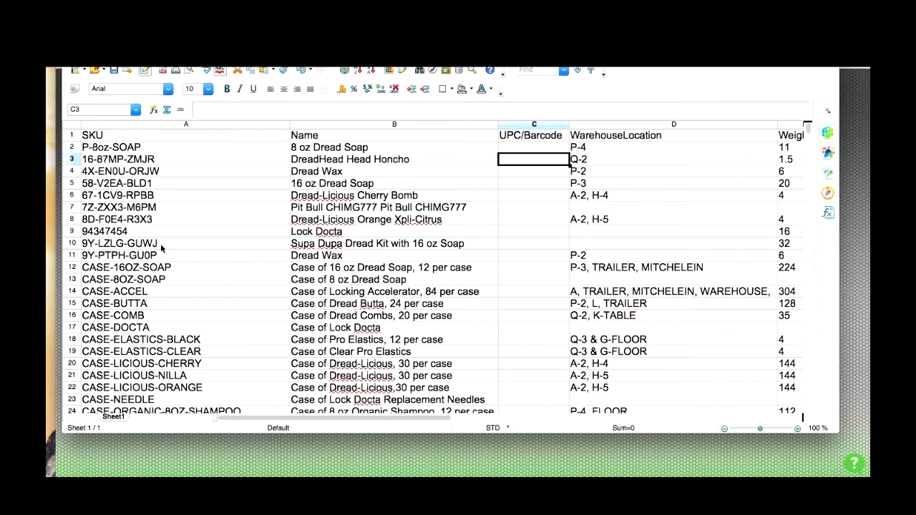
scroll(547, 187, right, 2)
scroll(547, 187, left, 2)
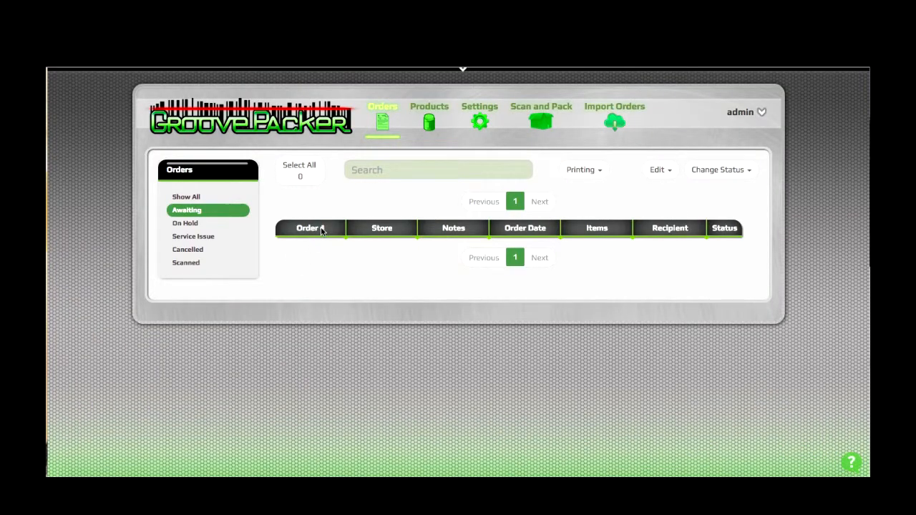
Switch to GroovePacker and delete the existing ProductCSV store from the store settings
click(430, 124)
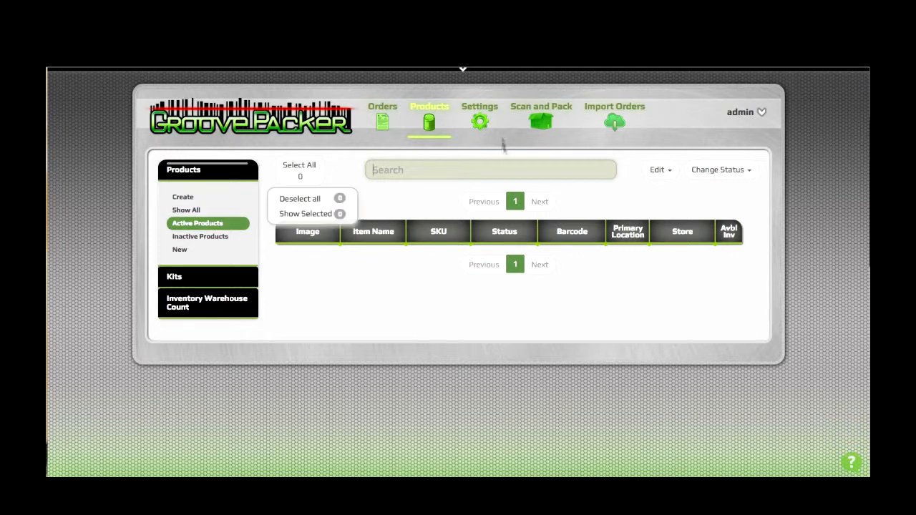
click(480, 123)
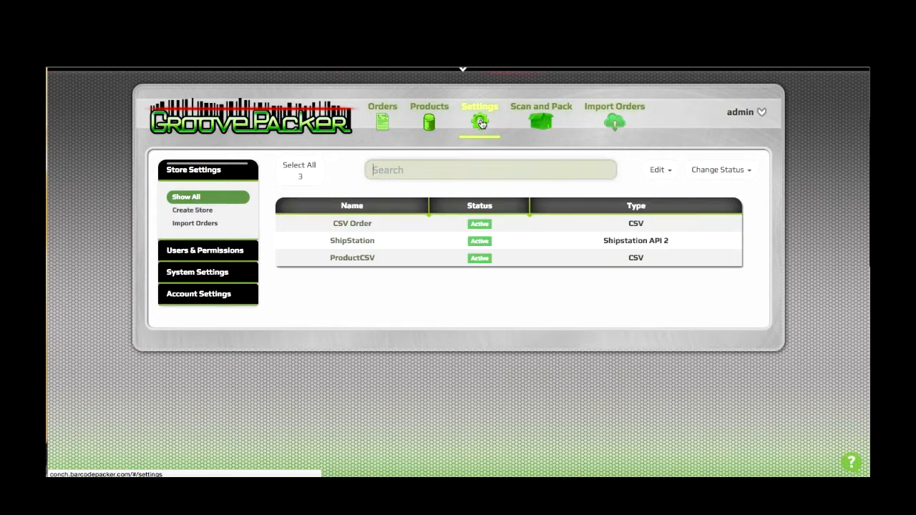
click(310, 258)
click(660, 170)
click(659, 192)
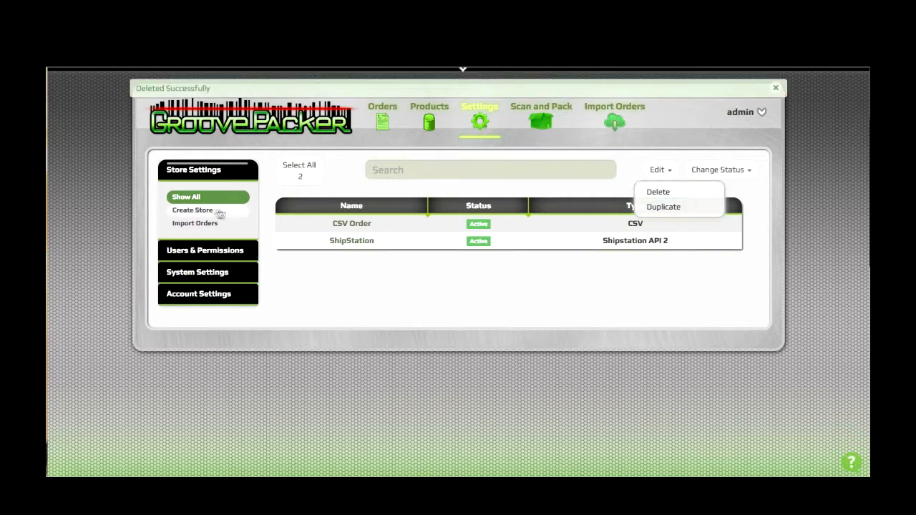
Create a new store named ProductCSV with the store type CSV
click(192, 211)
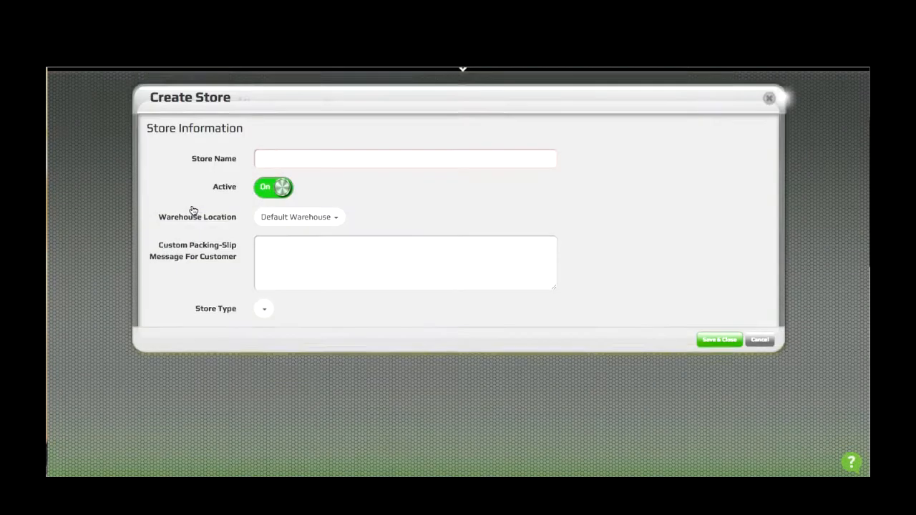
click(285, 162)
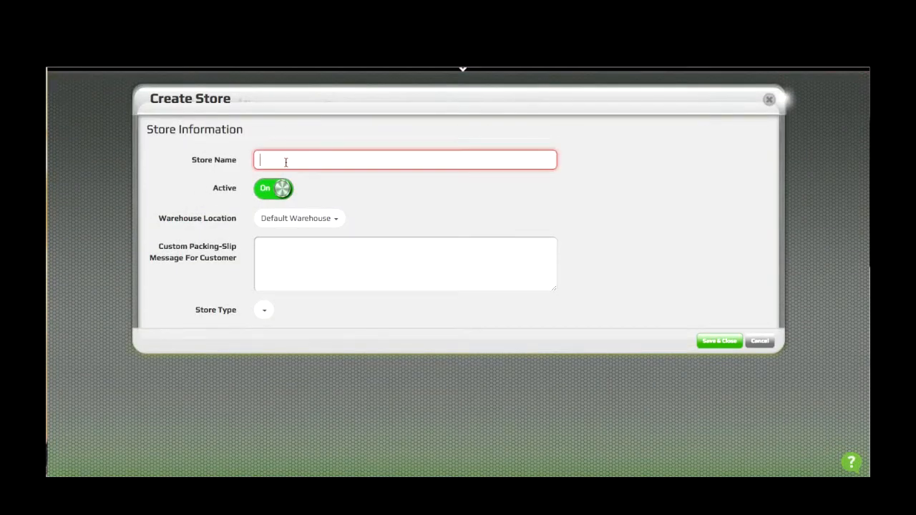
text(ProductCSV)
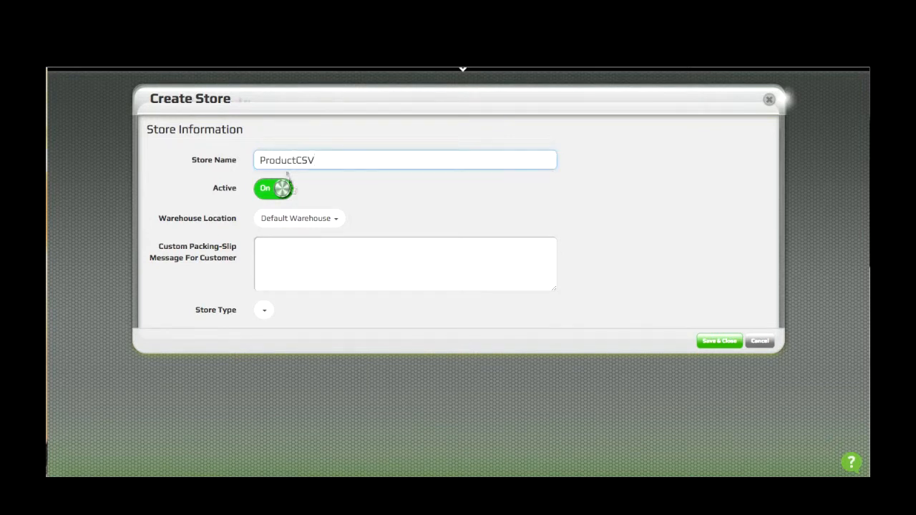
click(264, 312)
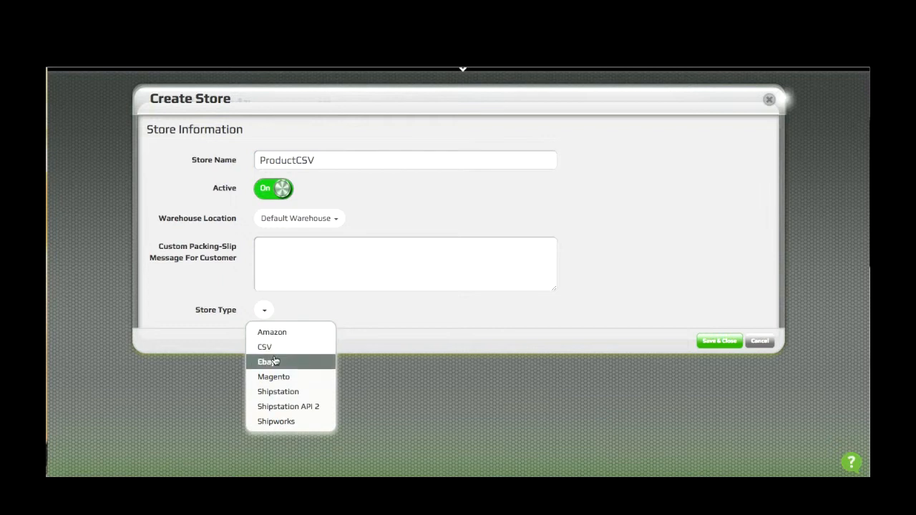
click(267, 348)
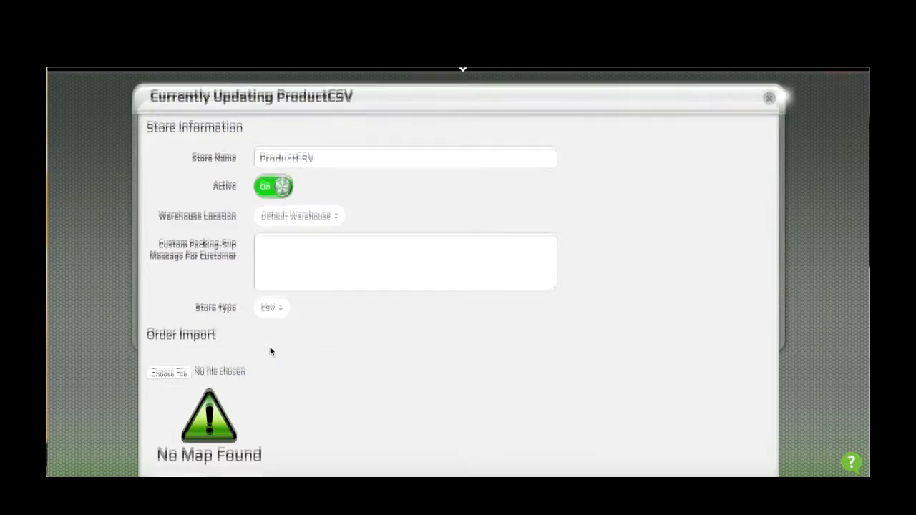
Choose shipstation_product_export.csv as the product import file and start importing products
scroll(272, 351, down, 5)
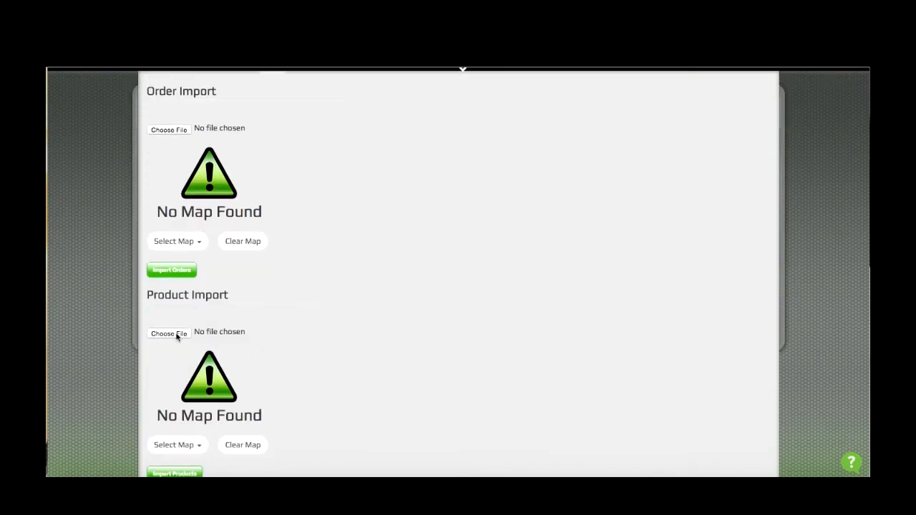
click(178, 336)
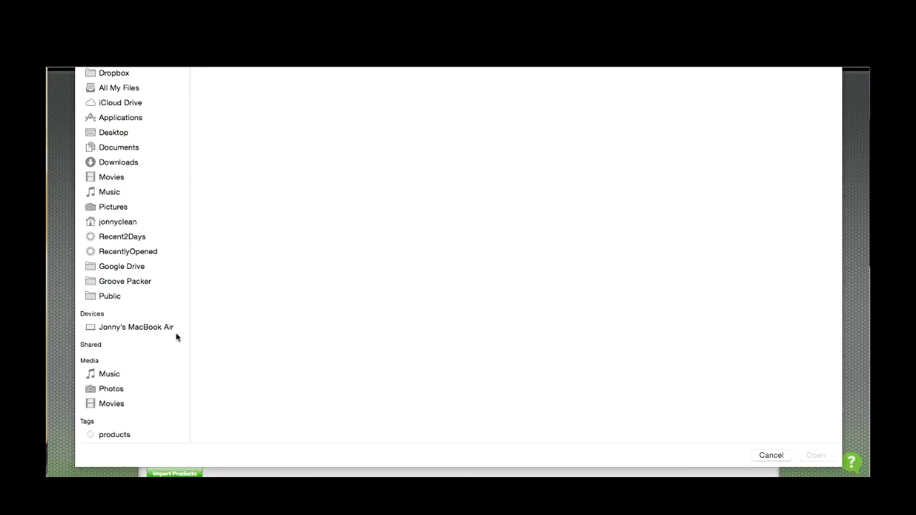
click(300, 192)
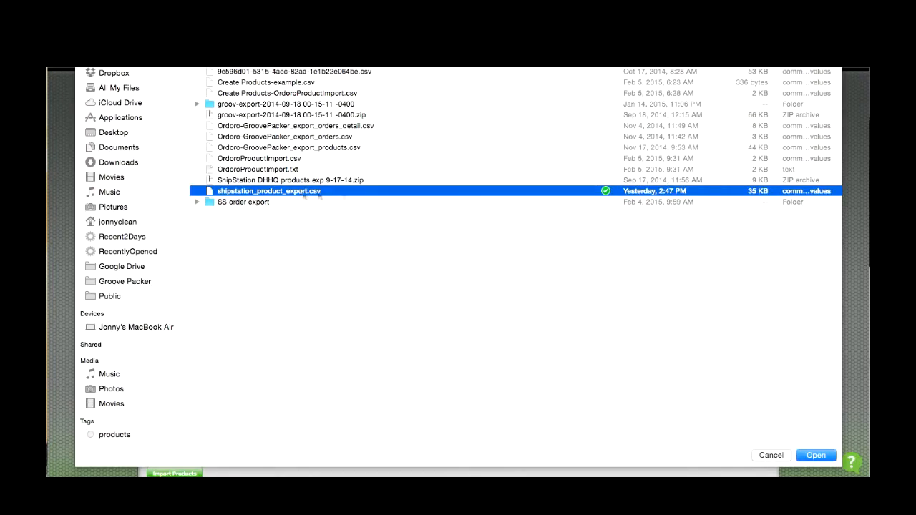
click(816, 455)
scroll(188, 432, down, 2)
click(186, 427)
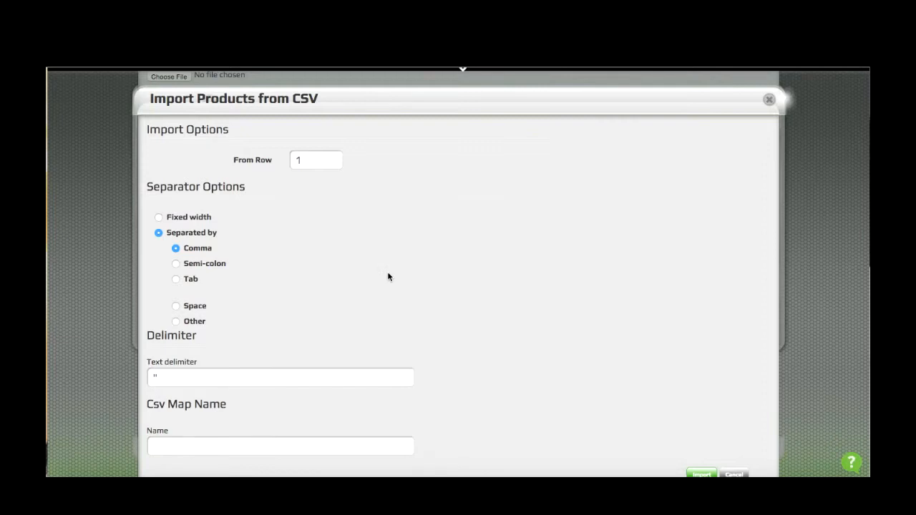
Map the SKU column to SKU and the Name column to Product Name in the import preview
scroll(389, 277, down, 2)
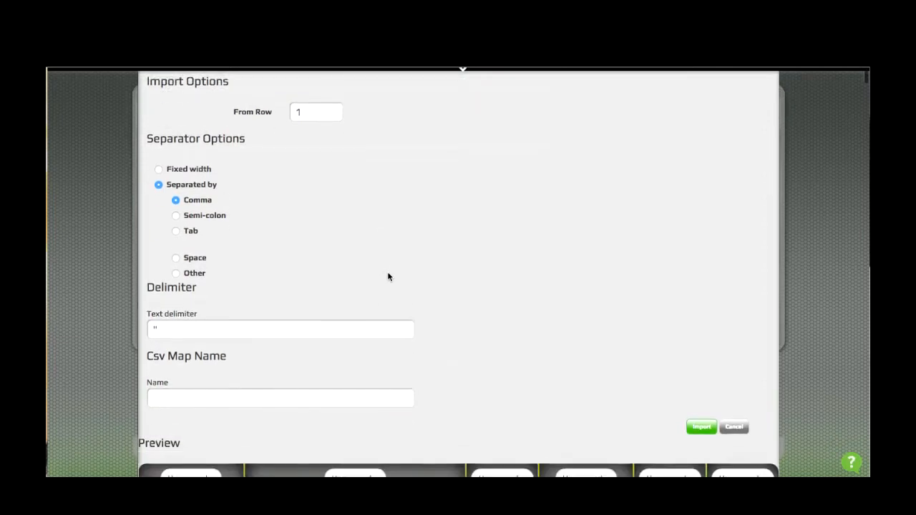
scroll(389, 277, down, 4)
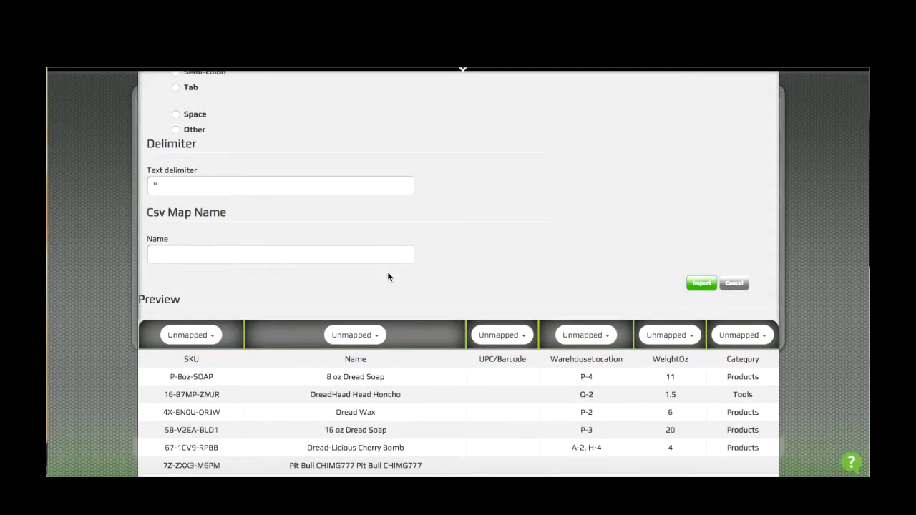
scroll(388, 277, down, 1)
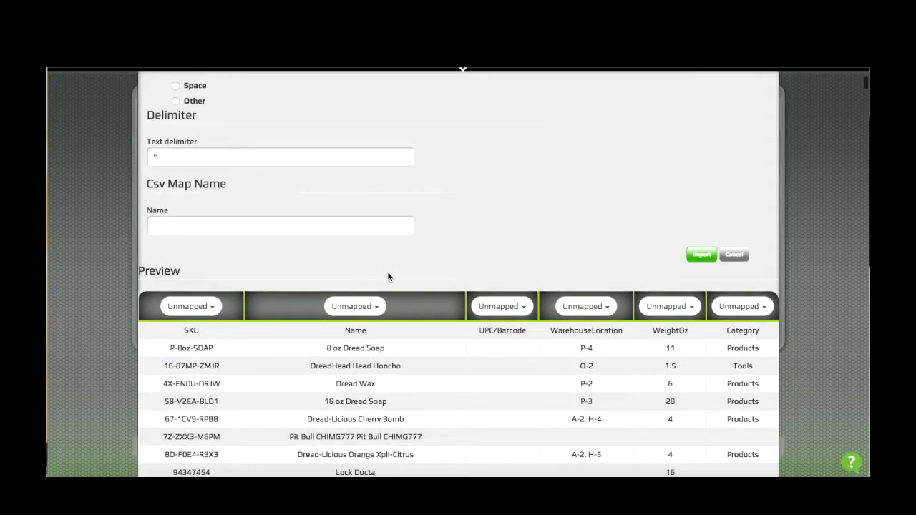
click(214, 308)
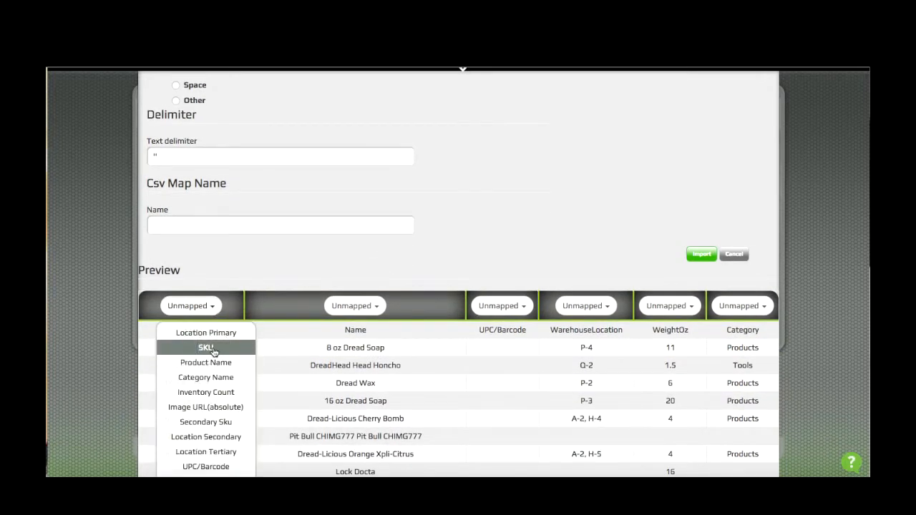
click(213, 348)
click(377, 307)
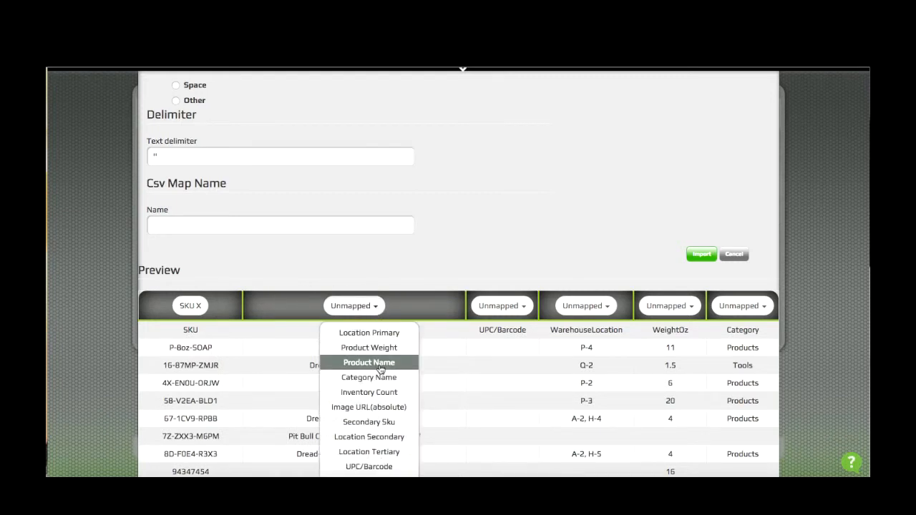
click(380, 366)
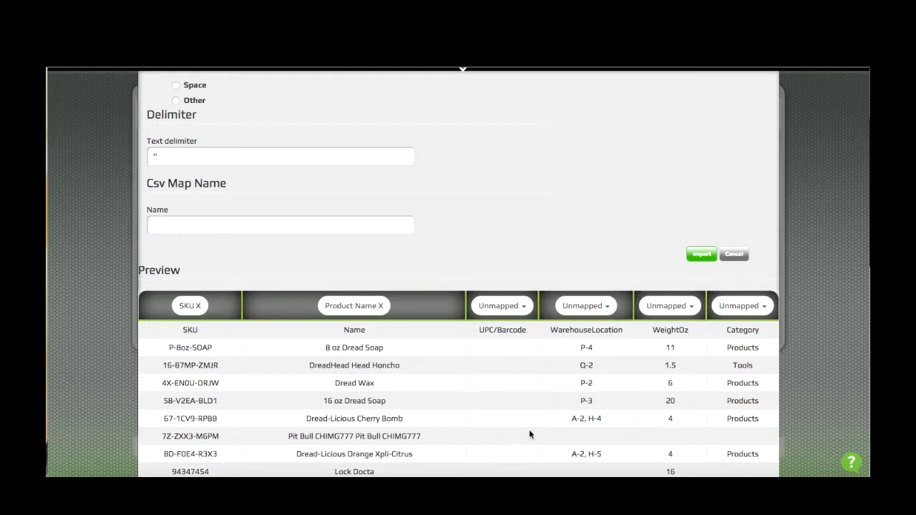
Map WarehouseLocation to Location Primary, WeightOz to Product Weight and Category to Category Name
click(605, 307)
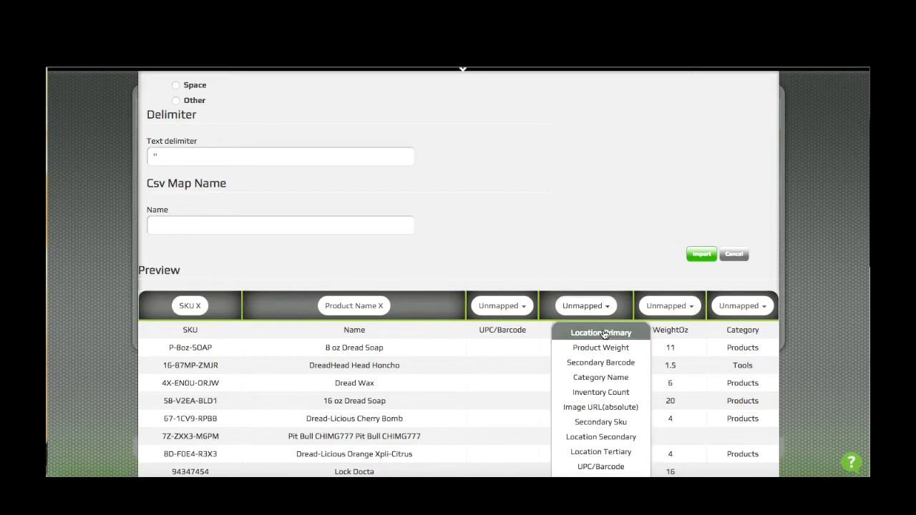
click(601, 333)
click(667, 308)
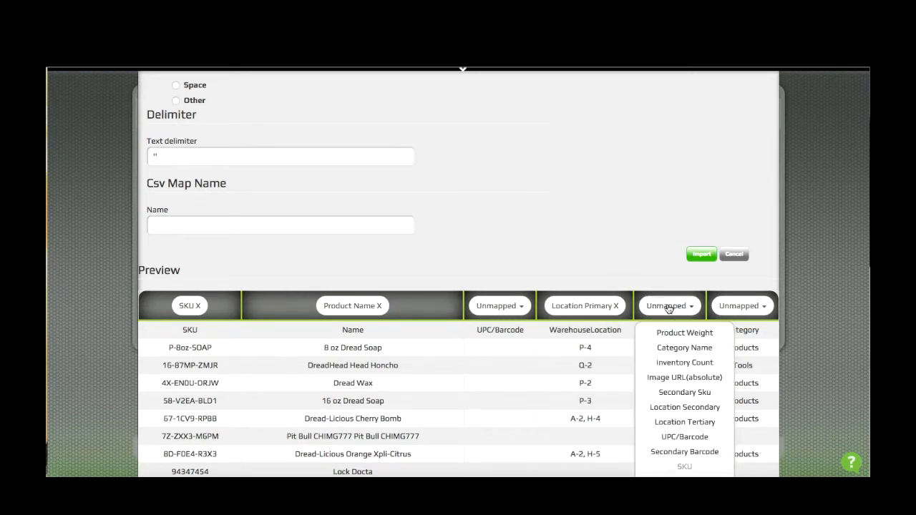
click(677, 335)
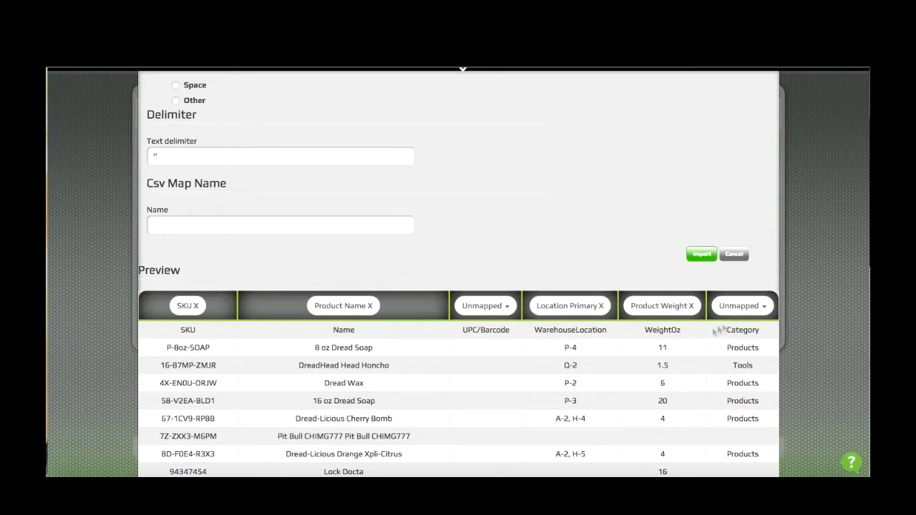
click(748, 307)
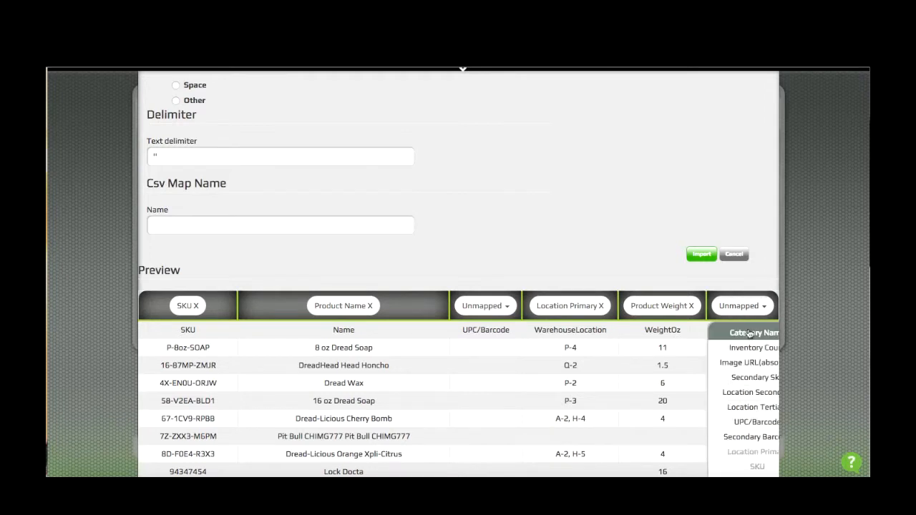
click(749, 333)
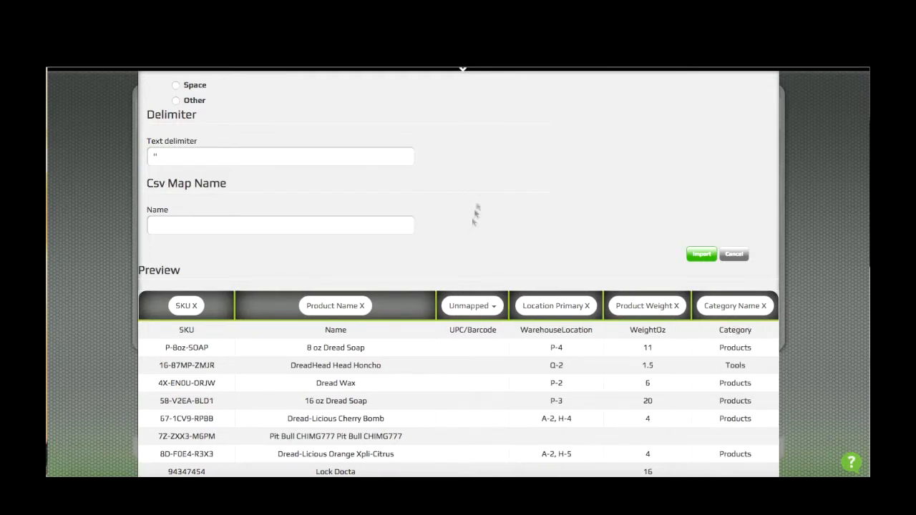
Set the product import to start from row 2 of the CSV file
scroll(479, 150, up, 2)
scroll(478, 151, up, 2)
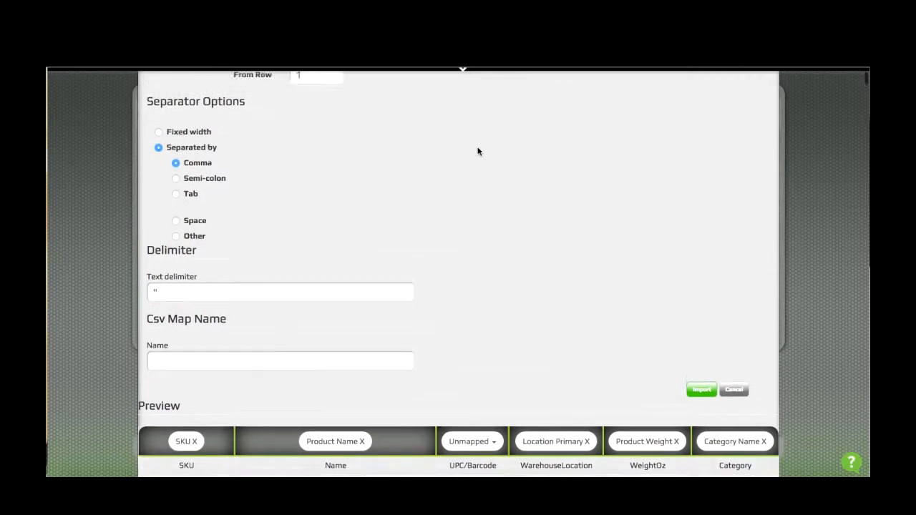
click(334, 134)
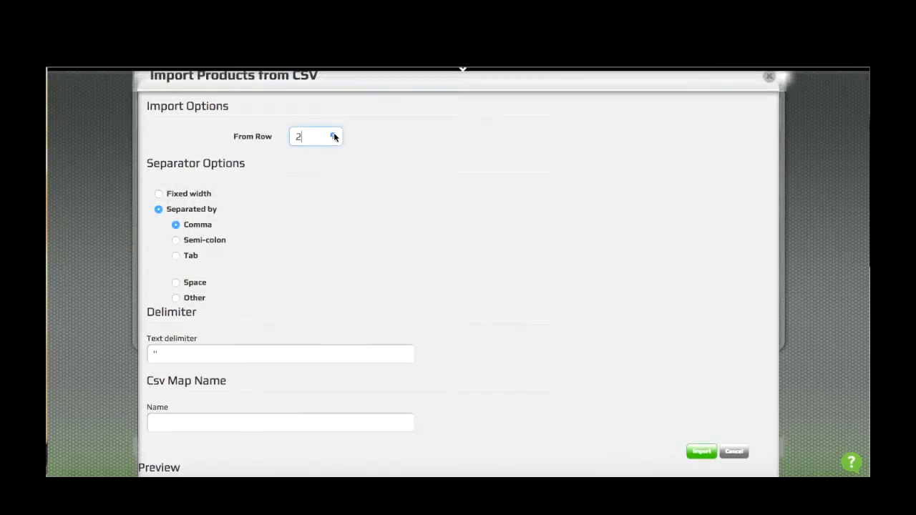
click(466, 268)
Name the CSV map FirstProductImport and run the product import
scroll(466, 268, down, 1)
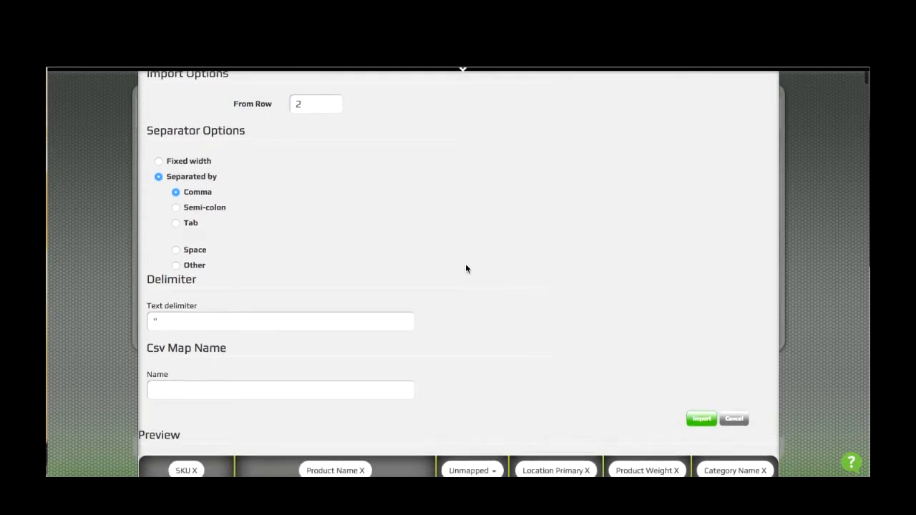
scroll(465, 269, down, 3)
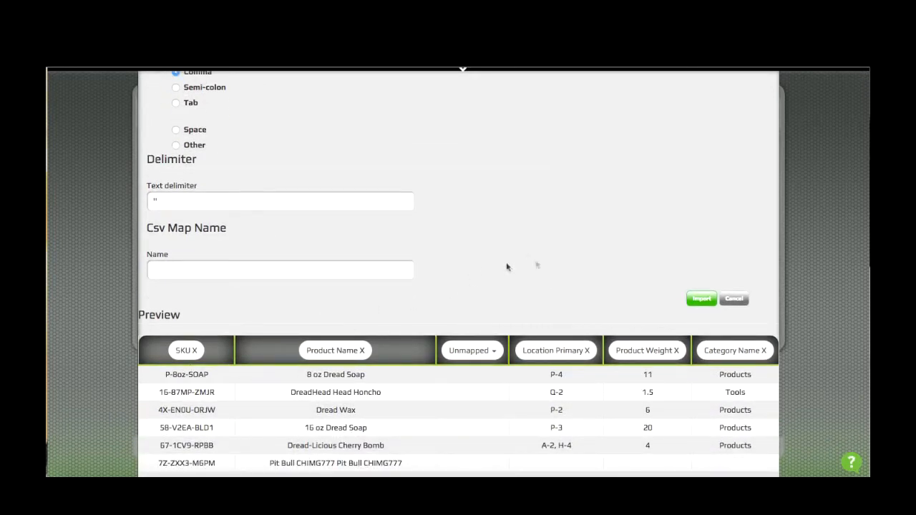
click(292, 268)
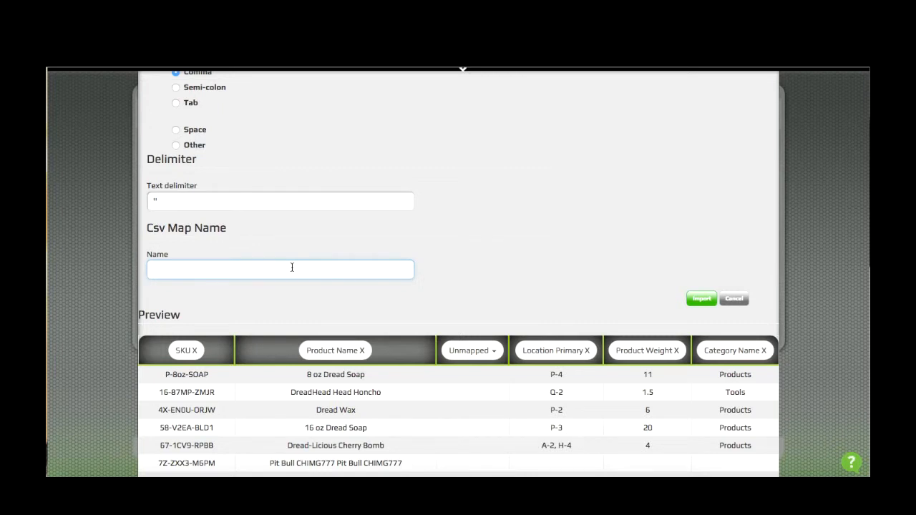
text(FirstProductImport)
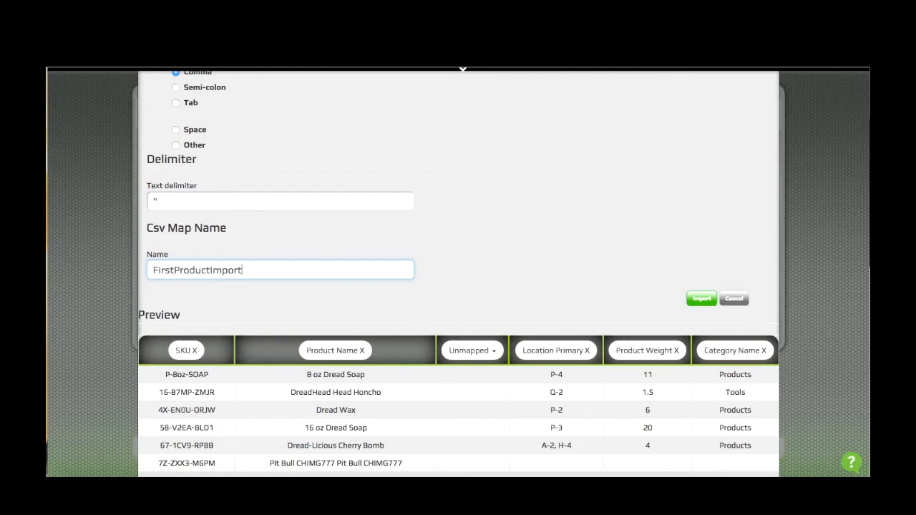
click(700, 300)
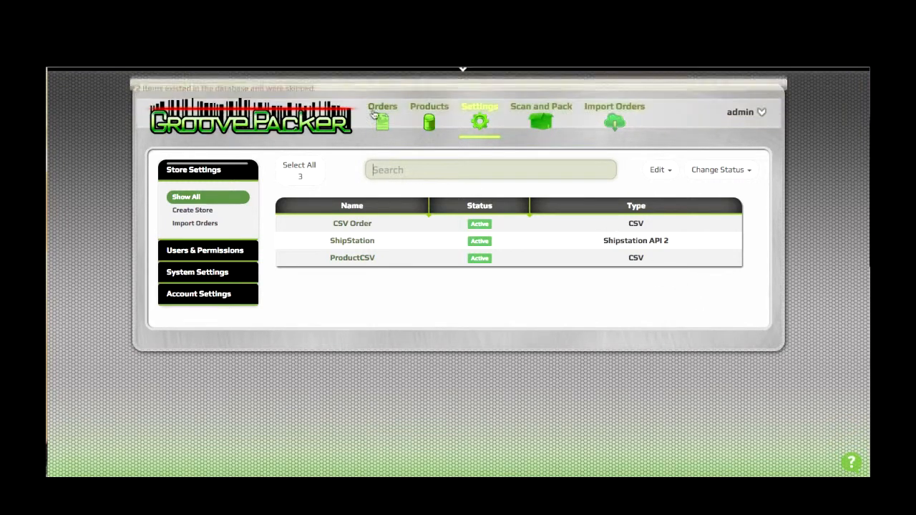
Show the products with New status and look through the imported items
click(428, 124)
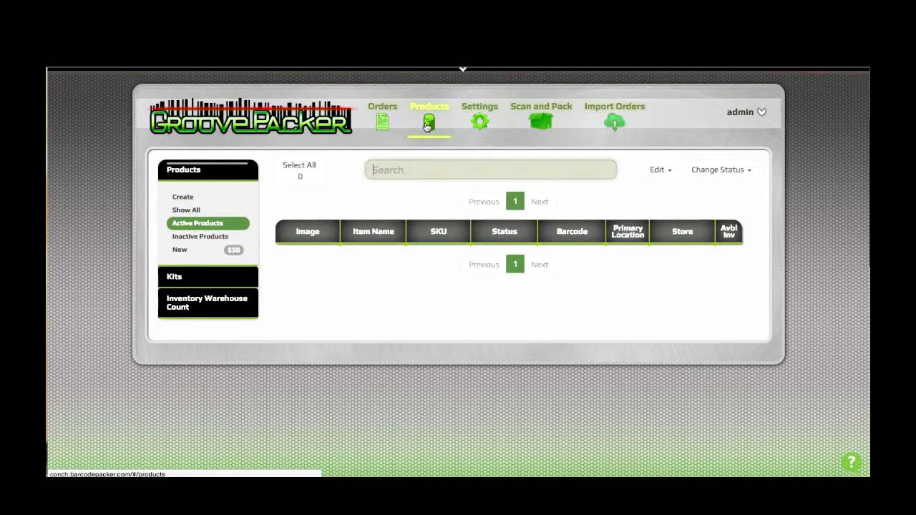
click(182, 256)
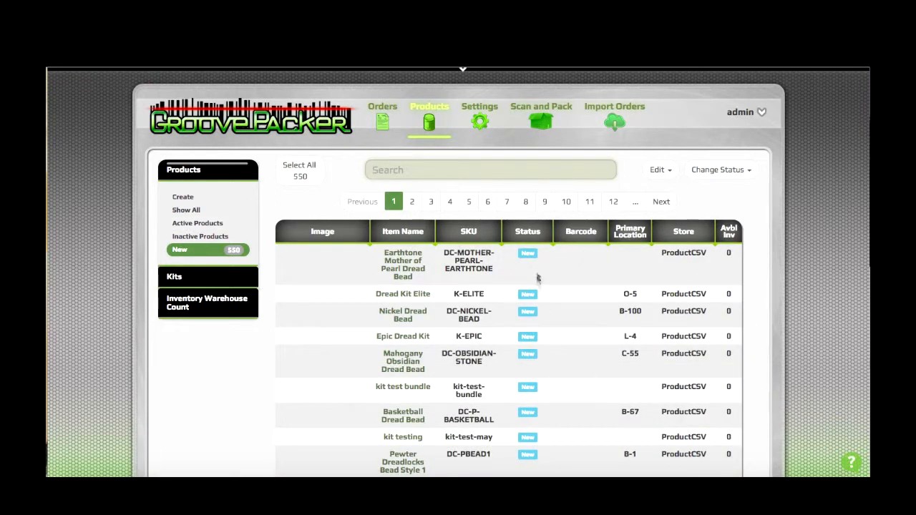
scroll(539, 280, down, 1)
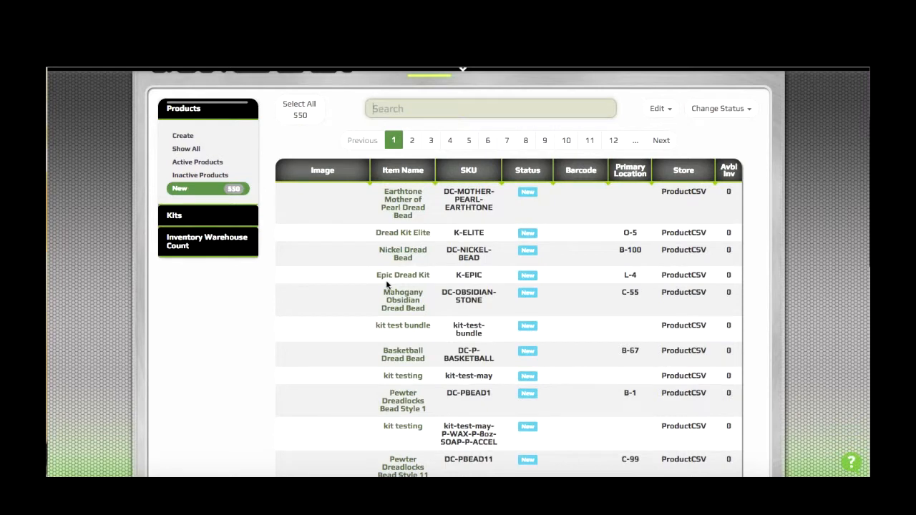
Try to generate barcodes from the SKUs for all new products at once
click(296, 175)
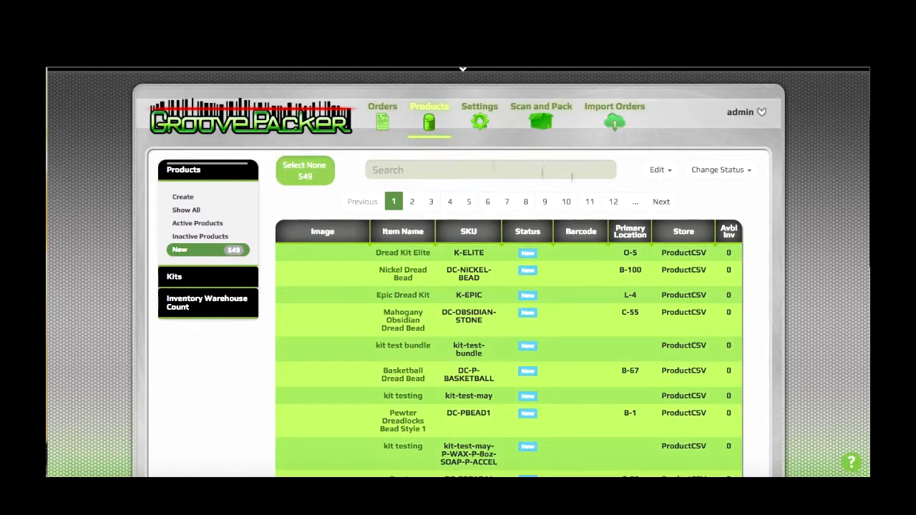
click(672, 170)
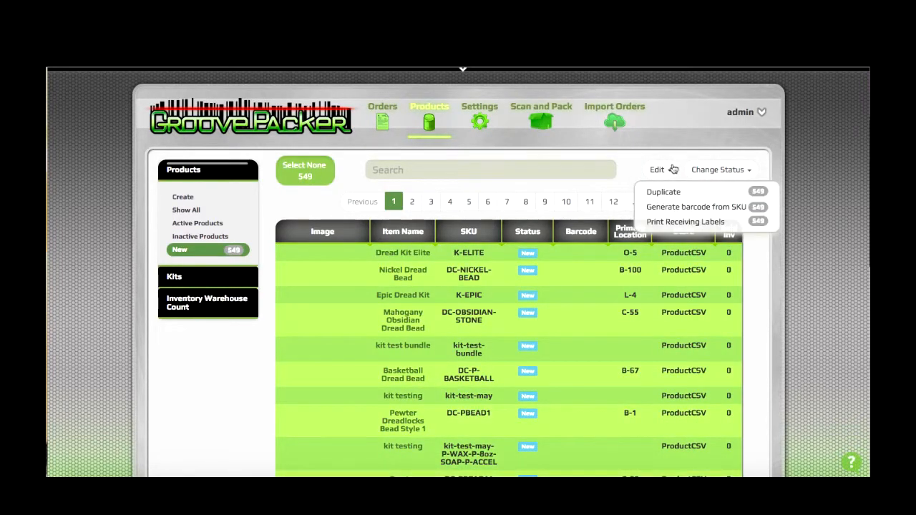
click(666, 211)
Set the barcode of the Earthtone Mother of Pearl Dread Bead product to 2345234
scroll(573, 193, down, 1)
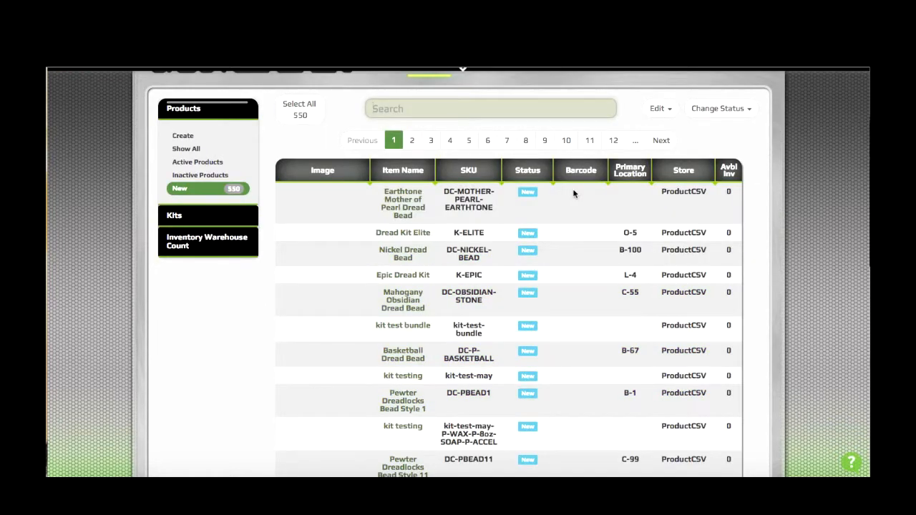
click(573, 193)
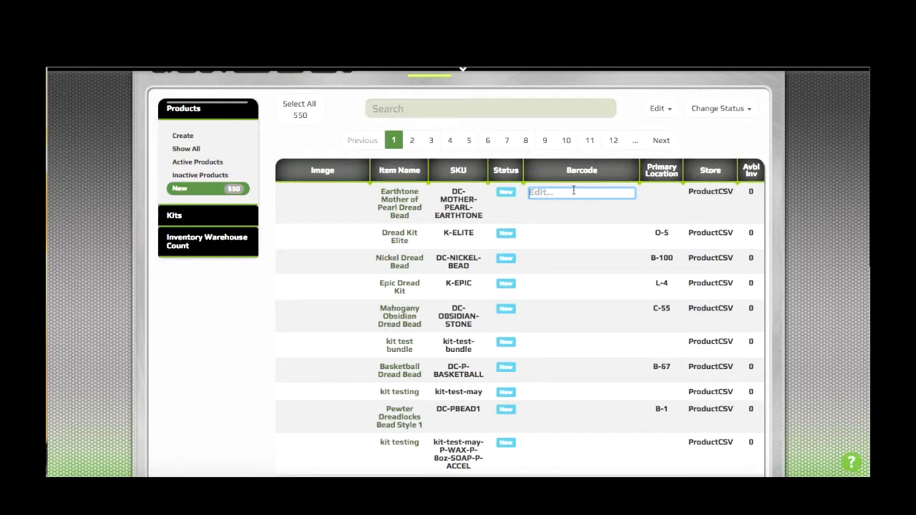
text(2345234)
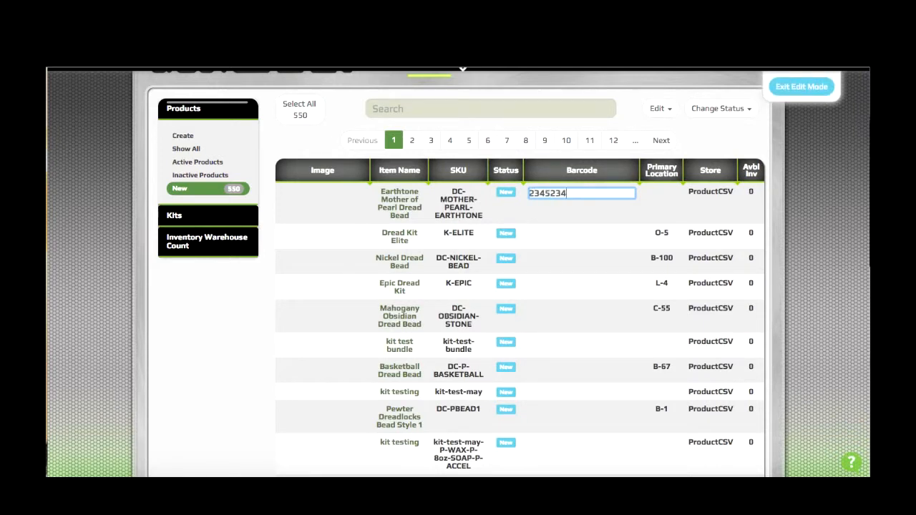
key(Return)
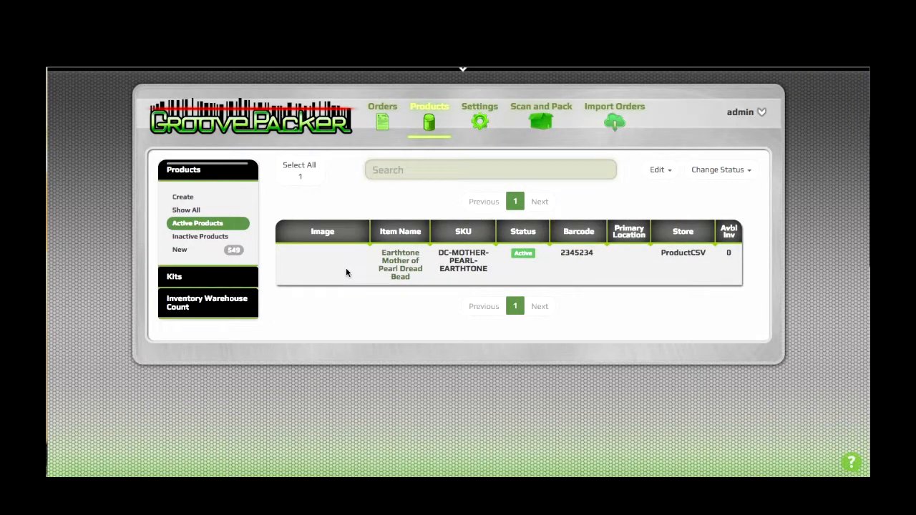